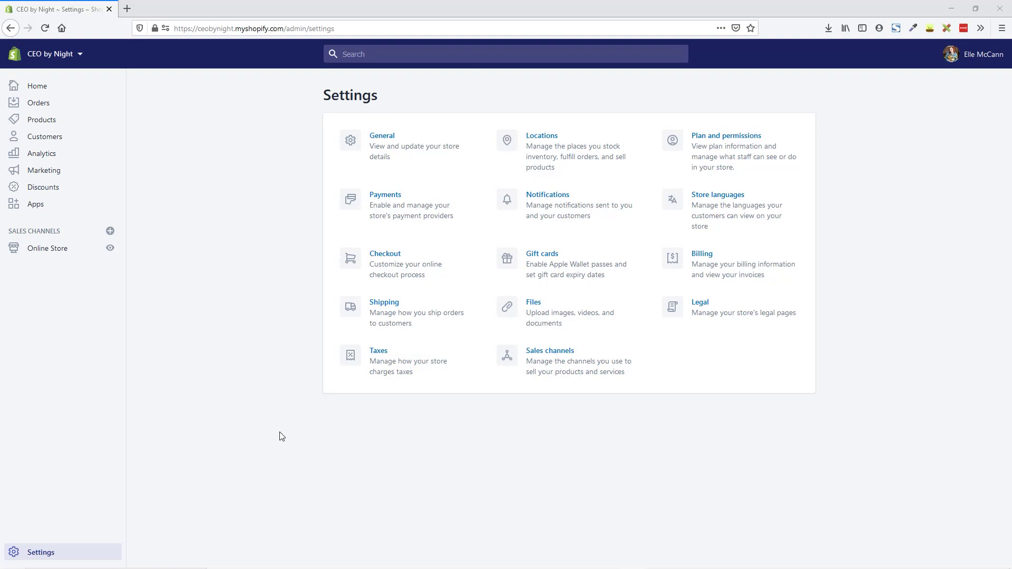
Open the store's notification settings and look through the customer, shipping, delivery, email marketing and staff notification sections.
{"action": "left_click", "coordinate": [574, 211]}
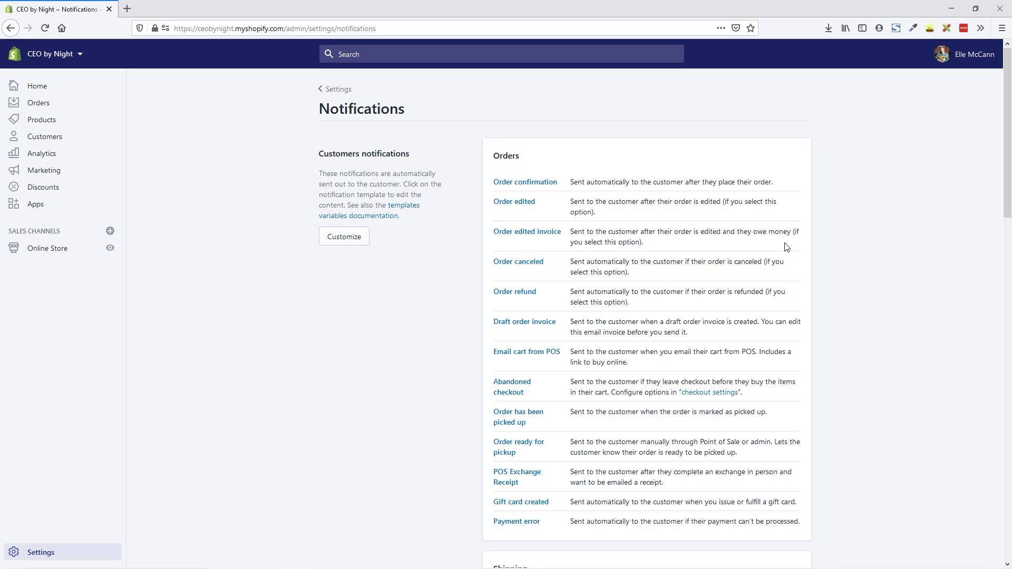
{"action": "scroll", "coordinate": [724, 234], "scroll_direction": "down", "scroll_amount": 5}
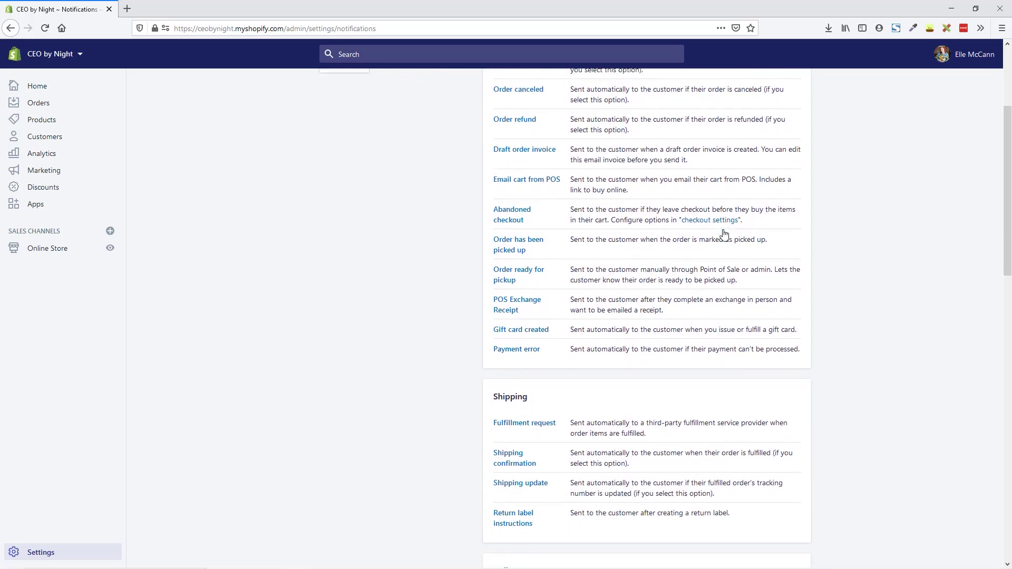
{"action": "scroll", "coordinate": [724, 231], "scroll_direction": "down", "scroll_amount": 5}
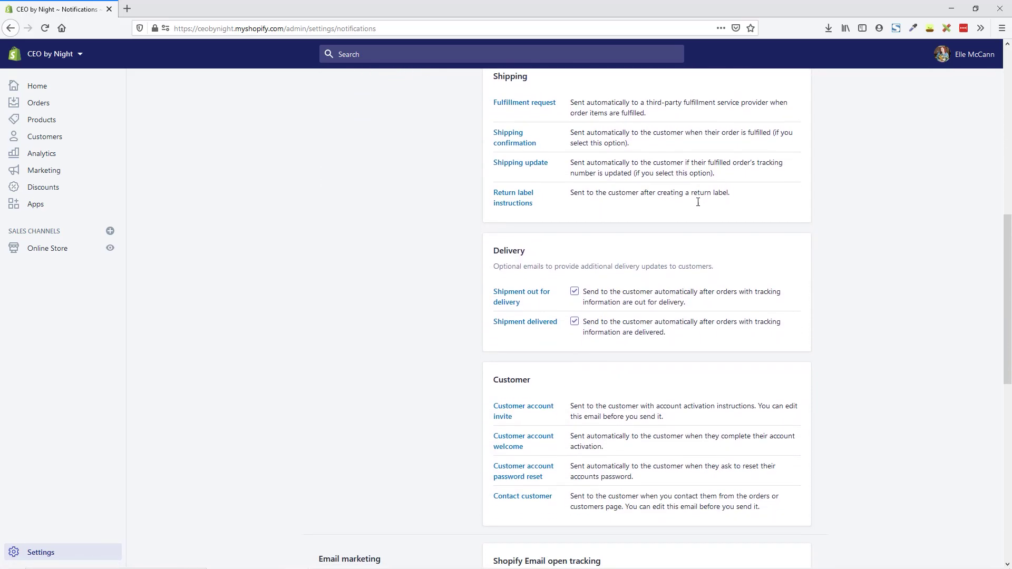
{"action": "scroll", "coordinate": [699, 206], "scroll_direction": "down", "scroll_amount": 2}
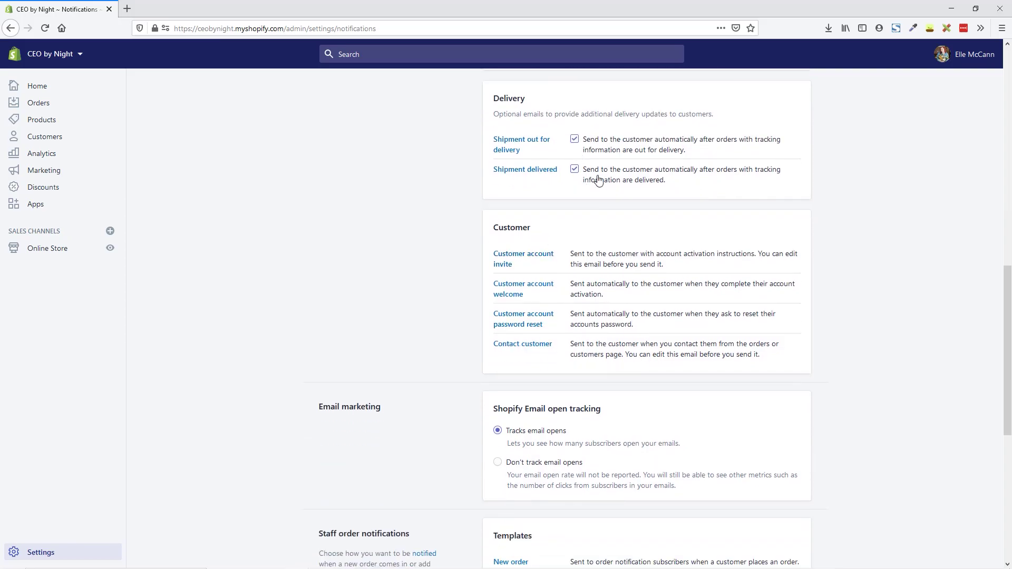
{"action": "scroll", "coordinate": [624, 226], "scroll_direction": "down", "scroll_amount": 3}
{"action": "scroll", "coordinate": [626, 221], "scroll_direction": "up", "scroll_amount": 3}
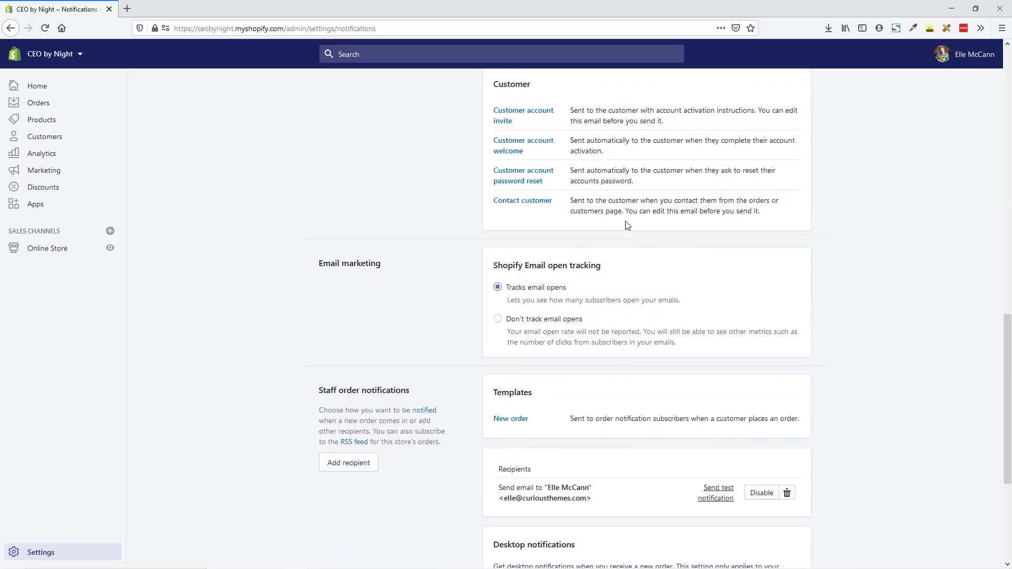
{"action": "scroll", "coordinate": [626, 221], "scroll_direction": "up", "scroll_amount": 12}
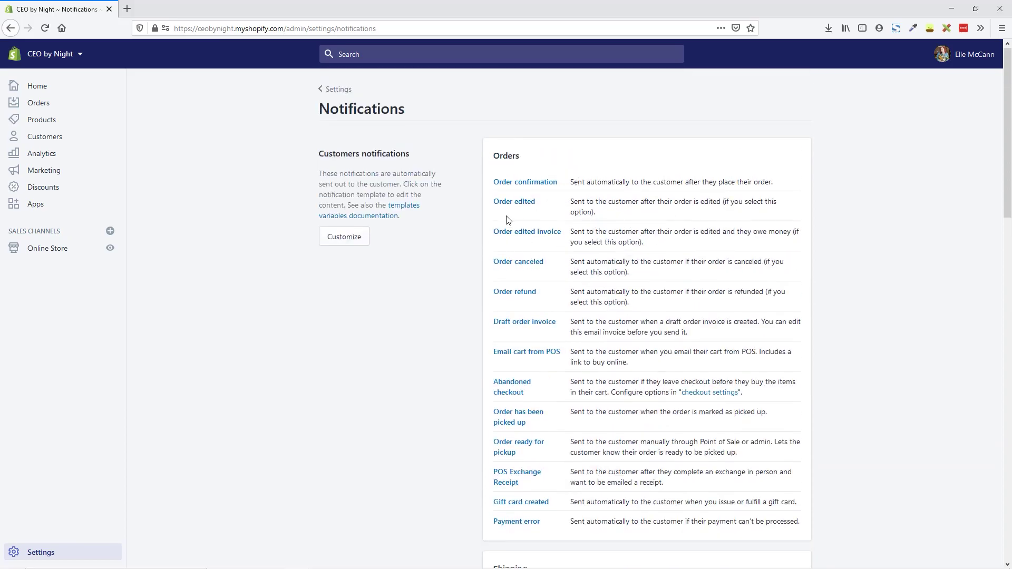
Open the customization of the customer email templates and review the full order confirmation sample.
{"action": "left_click", "coordinate": [357, 246]}
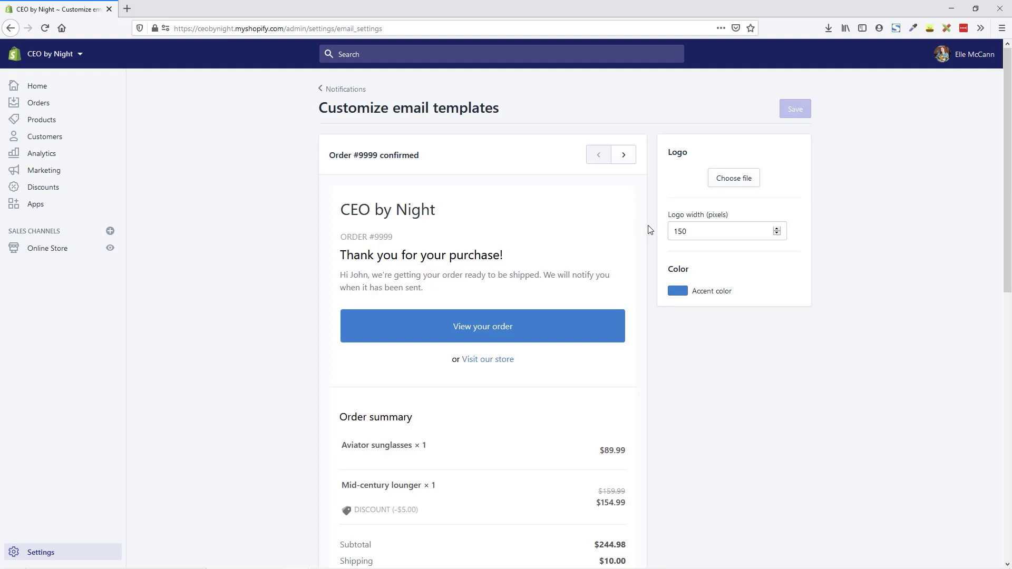
{"action": "scroll", "coordinate": [648, 228], "scroll_direction": "down", "scroll_amount": 3}
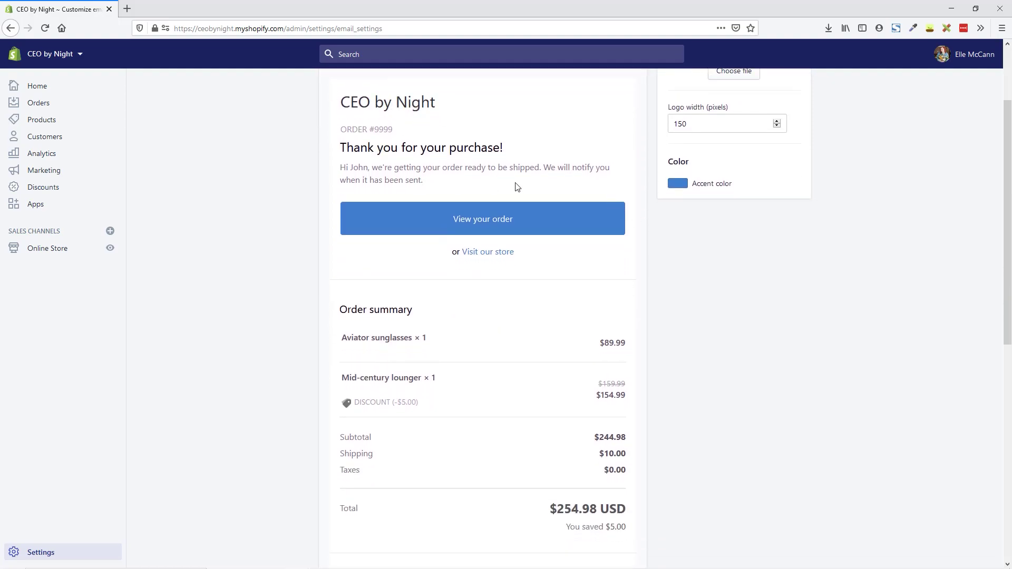
{"action": "scroll", "coordinate": [685, 252], "scroll_direction": "down", "scroll_amount": 6}
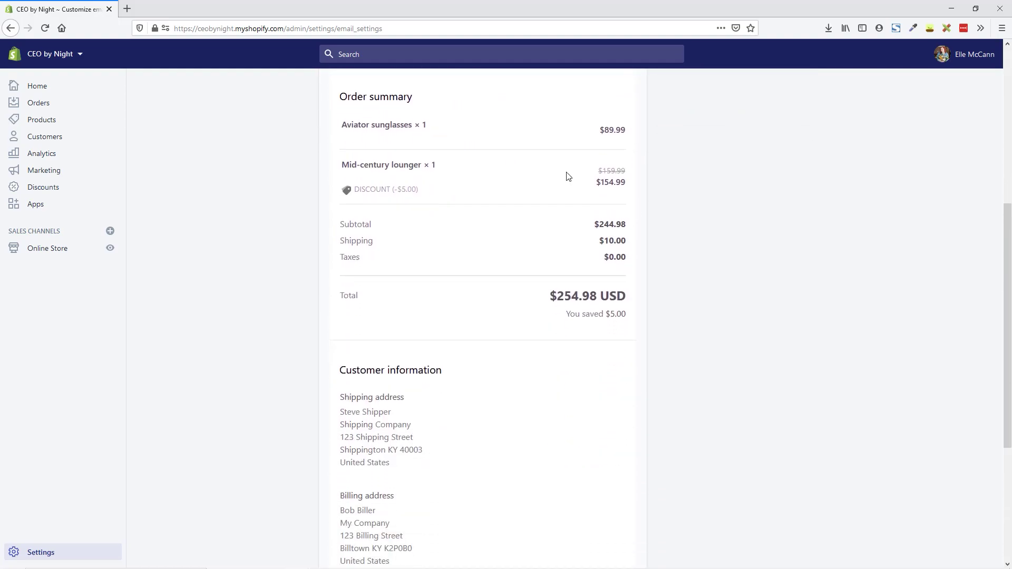
{"action": "scroll", "coordinate": [438, 158], "scroll_direction": "down", "scroll_amount": 3}
{"action": "scroll", "coordinate": [520, 174], "scroll_direction": "down", "scroll_amount": 2}
{"action": "scroll", "coordinate": [538, 176], "scroll_direction": "up", "scroll_amount": 10}
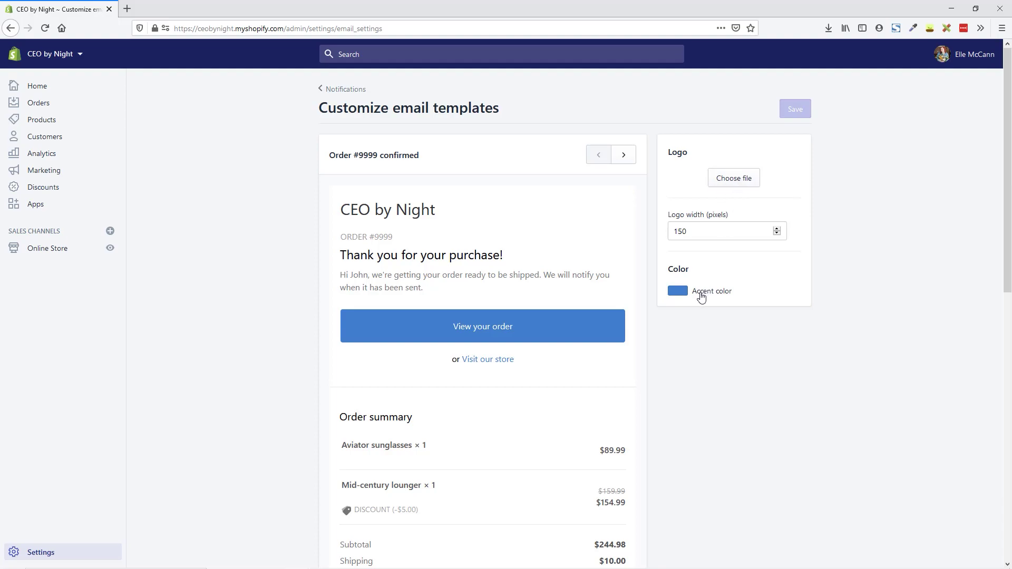
Upload the CEO-by-Night-Logo--Final-Rectangle image from the CEO By Night folder as the email template logo.
{"action": "left_click", "coordinate": [737, 182]}
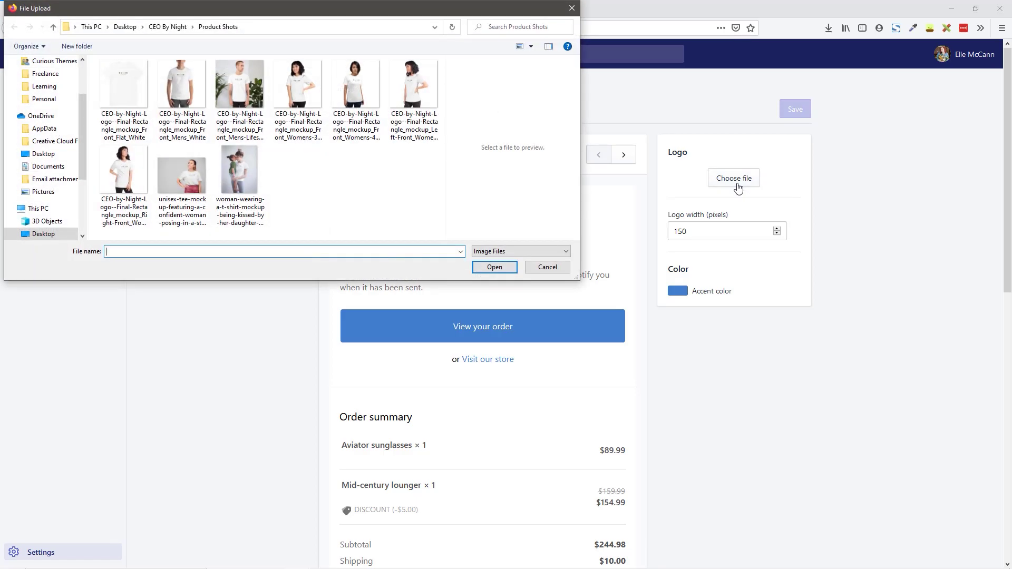
{"action": "left_click", "coordinate": [185, 29]}
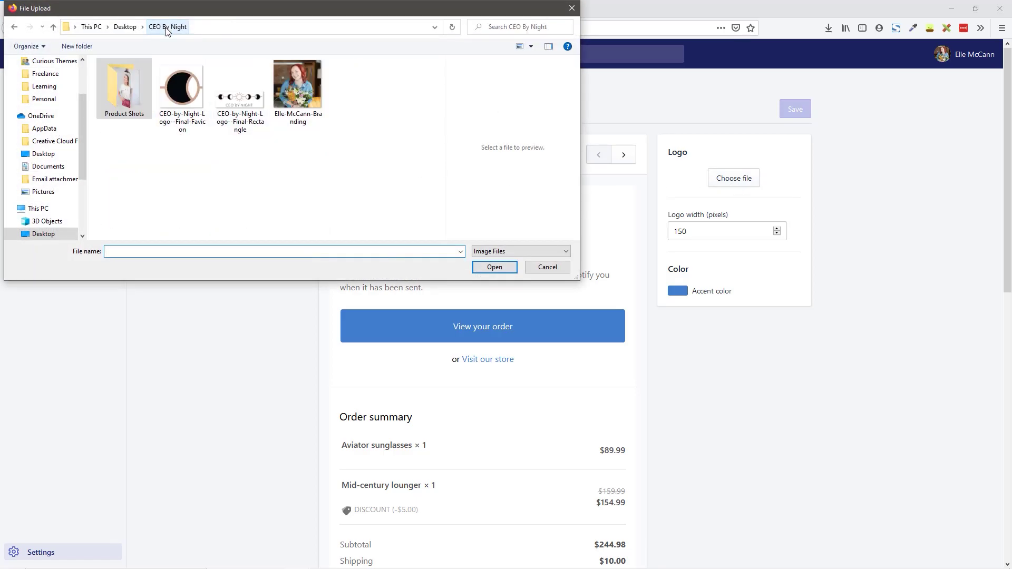
{"action": "left_click", "coordinate": [235, 94]}
{"action": "left_click", "coordinate": [494, 269]}
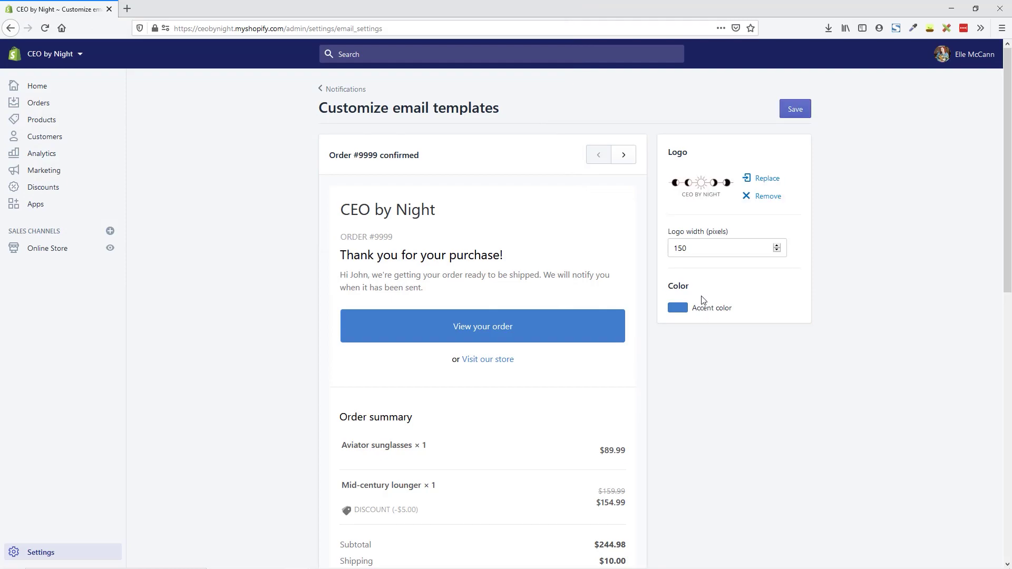
Set the email template logo width to 200 pixels.
{"action": "left_click", "coordinate": [683, 248]}
{"action": "key", "text": "BackSpace"}
{"action": "key", "text": "BackSpace"}
{"action": "type", "text": "2"}
{"action": "left_click", "coordinate": [780, 346]}
Set the email accent color to black and save the template styling, reloading the page to refresh the sample email.
{"action": "left_click", "coordinate": [678, 311]}
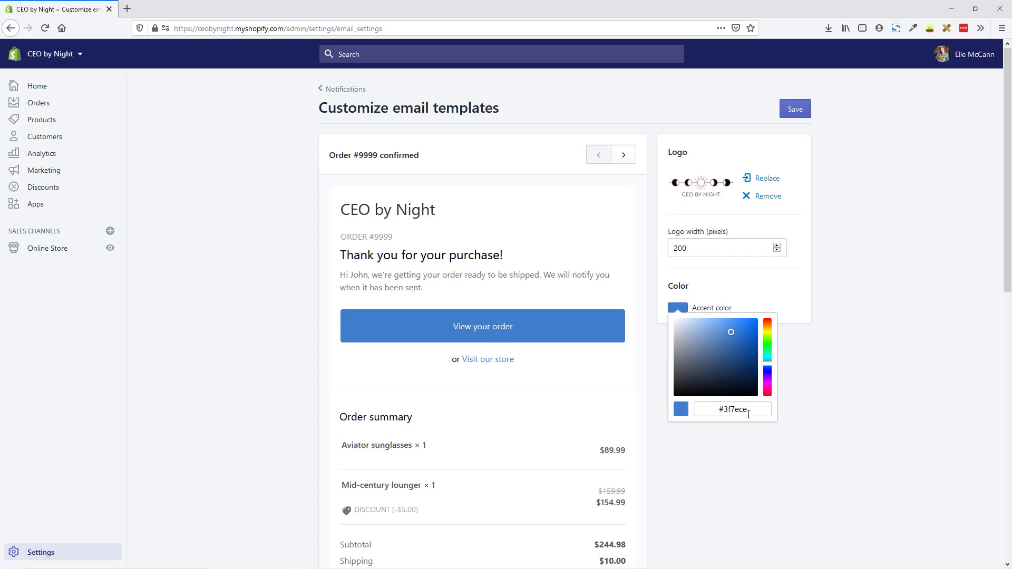
{"action": "left_click_drag", "start_coordinate": [733, 334], "coordinate": [676, 406]}
{"action": "left_click", "coordinate": [824, 407]}
{"action": "left_click", "coordinate": [795, 113]}
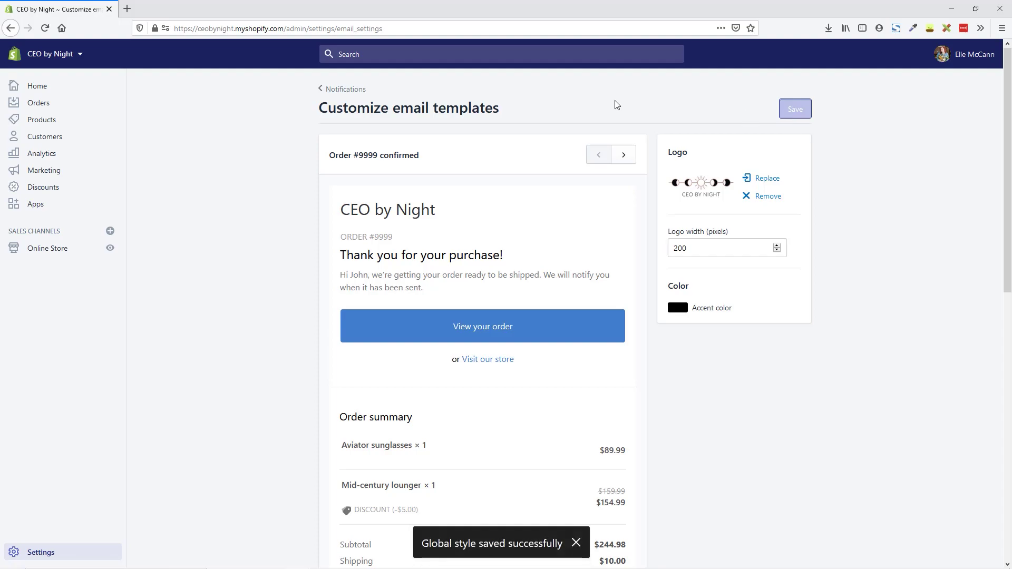
{"action": "left_click", "coordinate": [44, 29]}
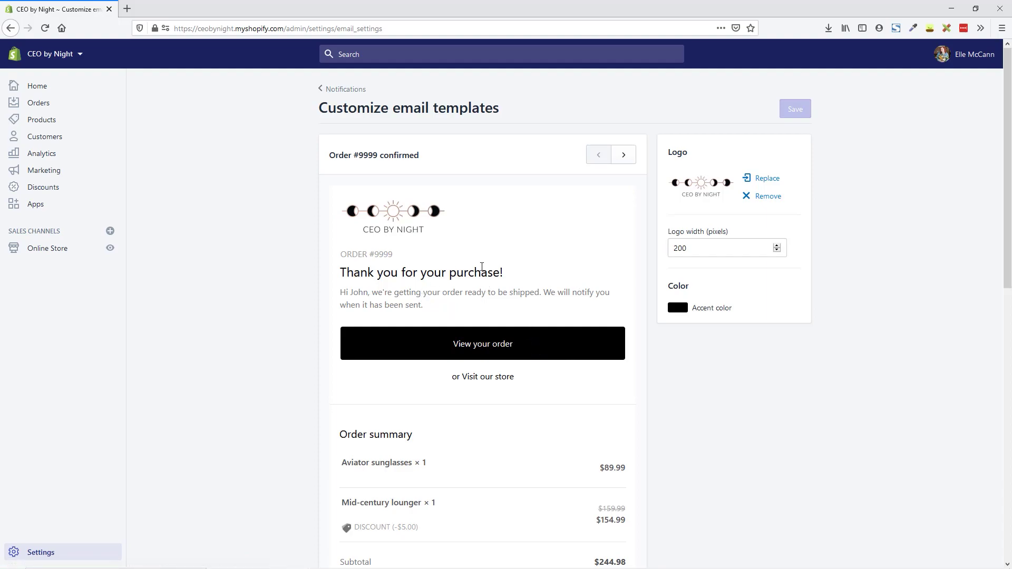
Return to the notifications list and open the Order confirmation template to look over its HTML email body.
{"action": "left_click", "coordinate": [350, 95]}
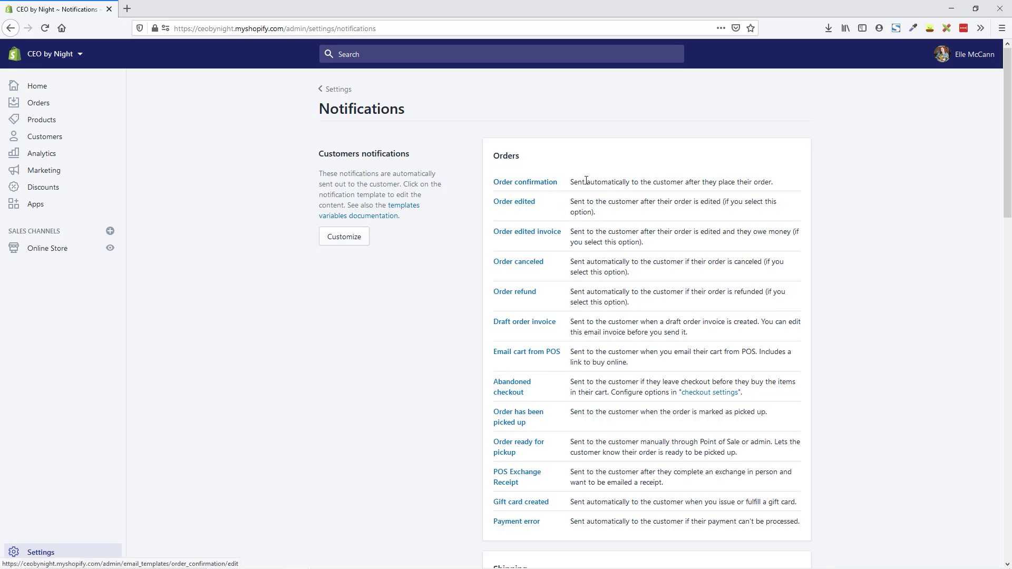
{"action": "left_click", "coordinate": [546, 187]}
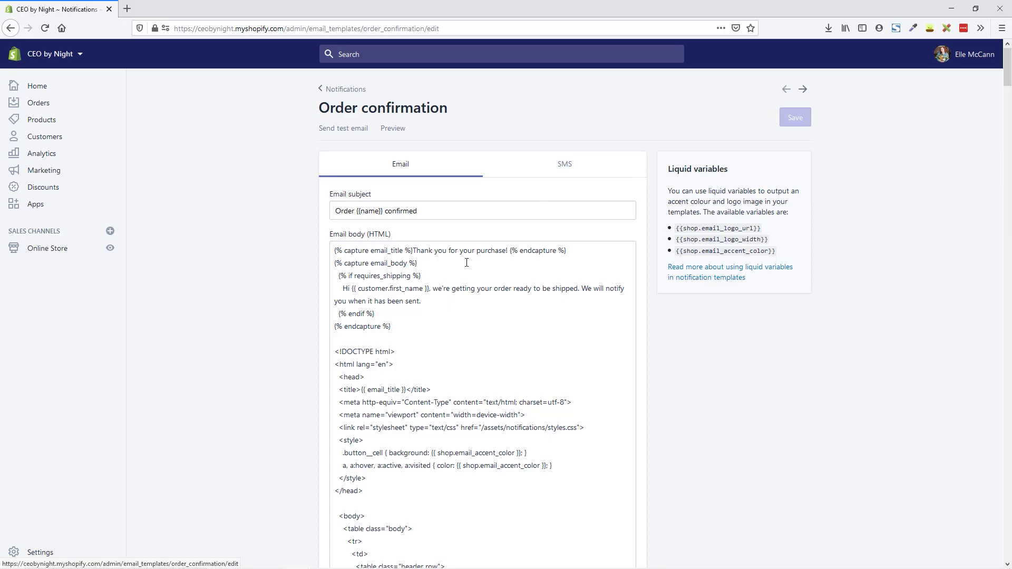
{"action": "scroll", "coordinate": [459, 346], "scroll_direction": "down", "scroll_amount": 5}
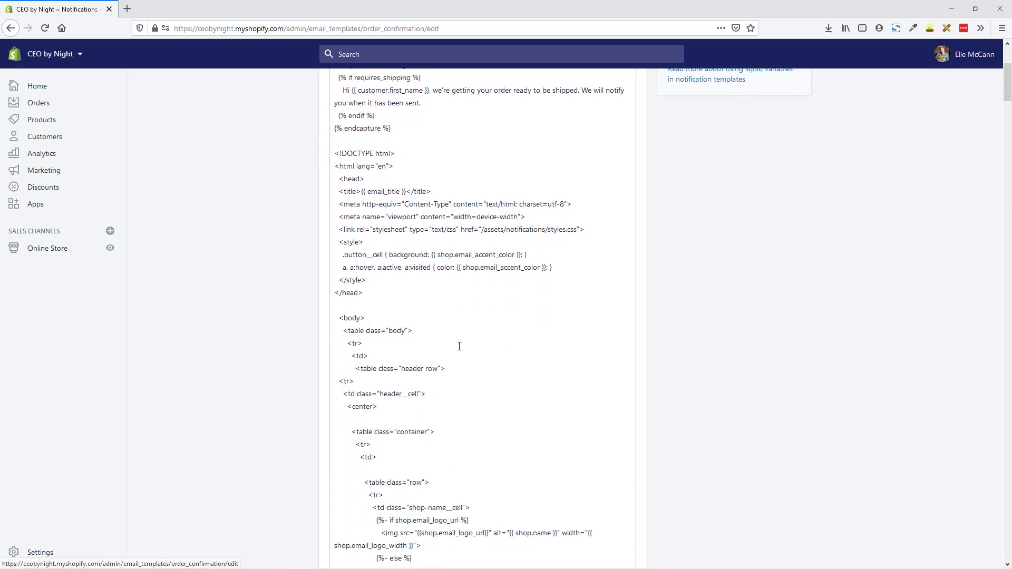
{"action": "scroll", "coordinate": [476, 374], "scroll_direction": "up", "scroll_amount": 4}
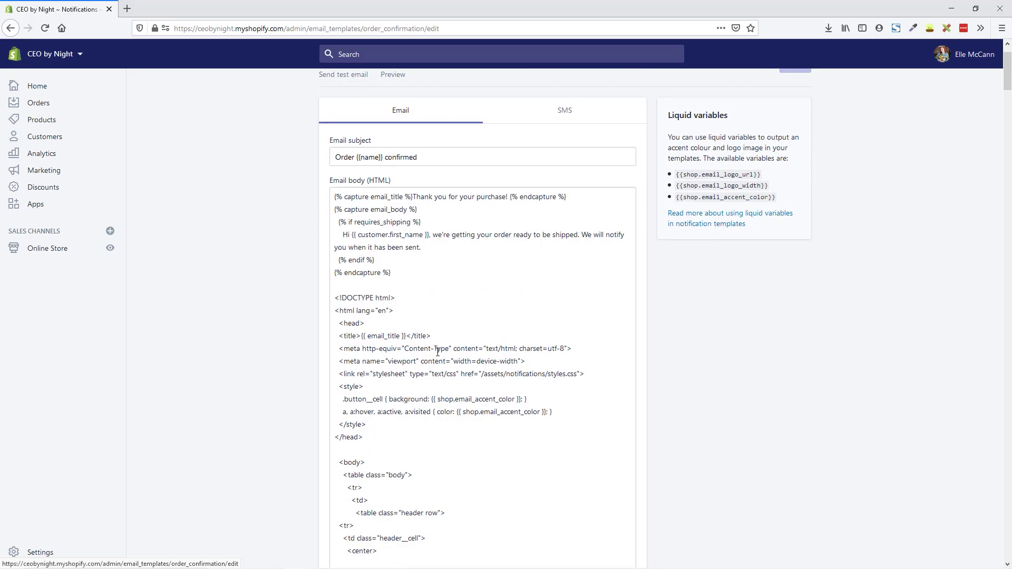
Examine the capture blocks at the start of the email body, including the title text and the customer greeting message.
{"action": "left_click_drag", "start_coordinate": [416, 274], "coordinate": [336, 196]}
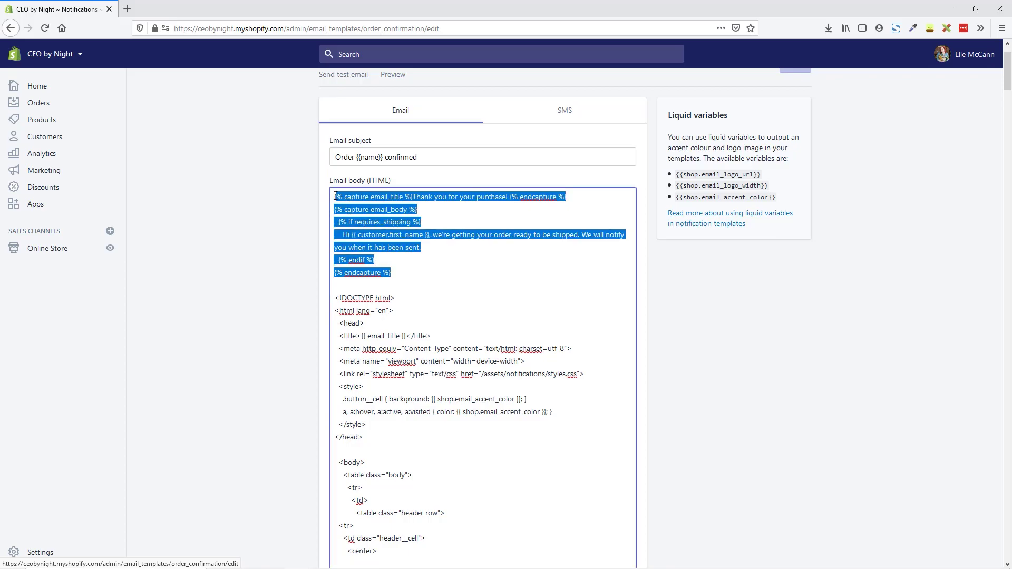
{"action": "left_click", "coordinate": [449, 232]}
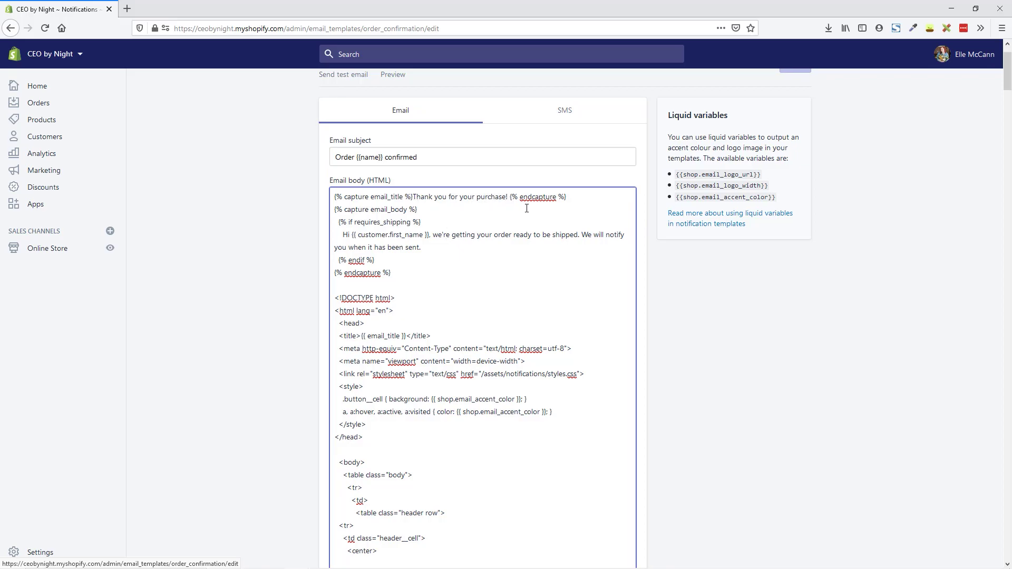
{"action": "left_click_drag", "start_coordinate": [567, 198], "coordinate": [508, 200]}
{"action": "left_click", "coordinate": [480, 218]}
{"action": "left_click_drag", "start_coordinate": [510, 199], "coordinate": [415, 199]}
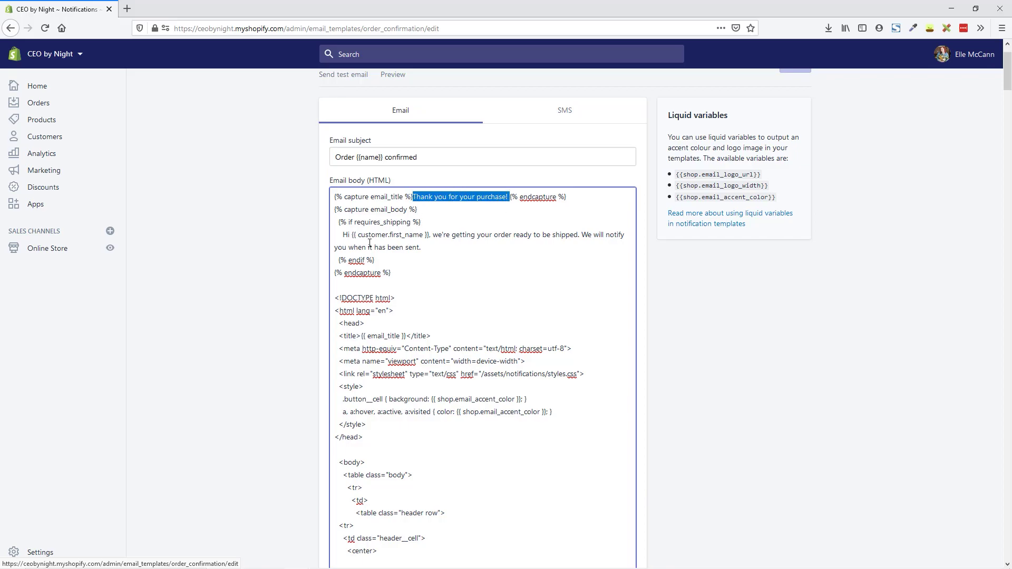
{"action": "left_click_drag", "start_coordinate": [340, 237], "coordinate": [430, 252]}
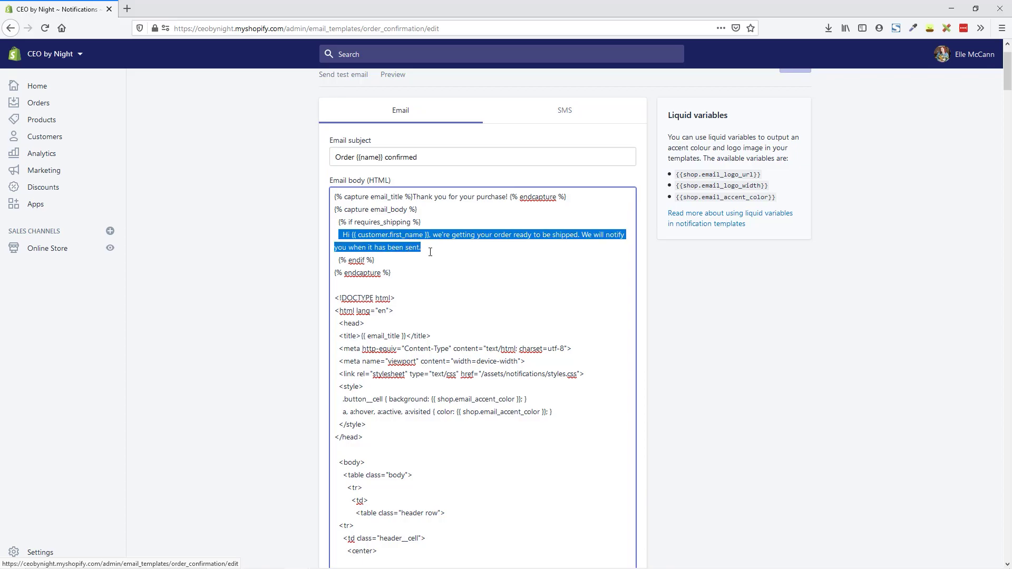
{"action": "left_click", "coordinate": [437, 253]}
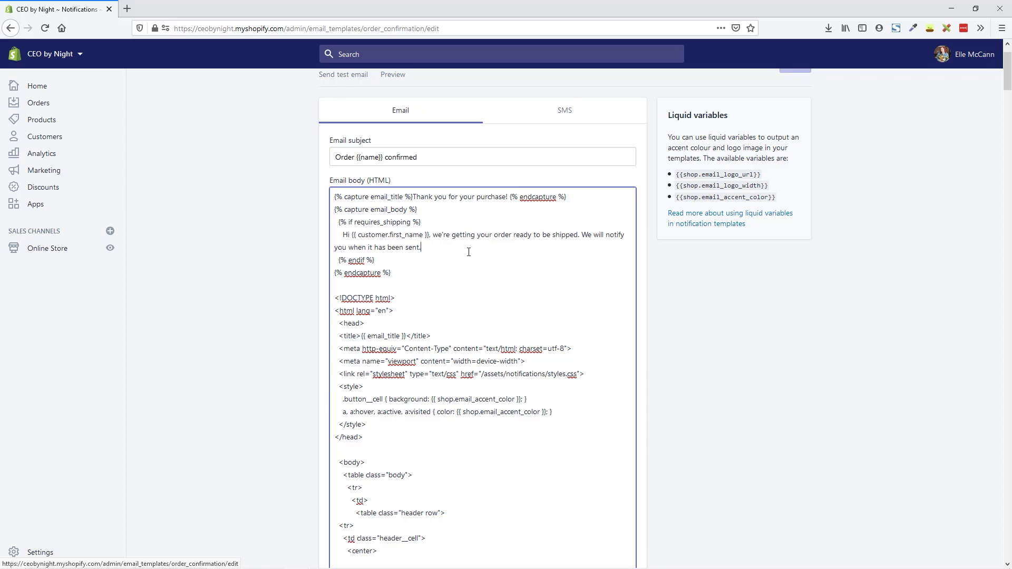
Preview the whole order confirmation email, close the preview and return to the notifications list.
{"action": "scroll", "coordinate": [521, 268], "scroll_direction": "up", "scroll_amount": 2}
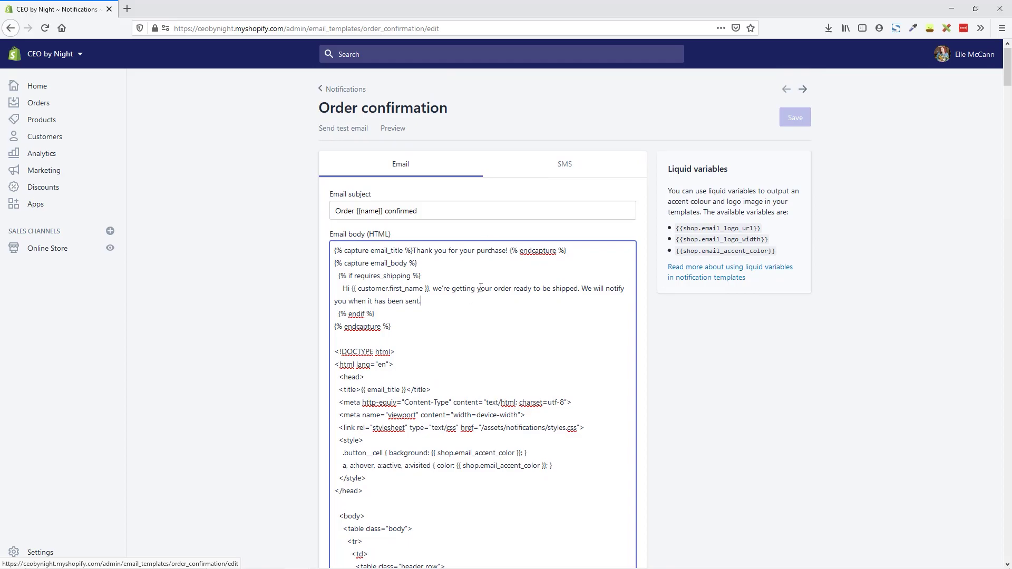
{"action": "left_click", "coordinate": [393, 131]}
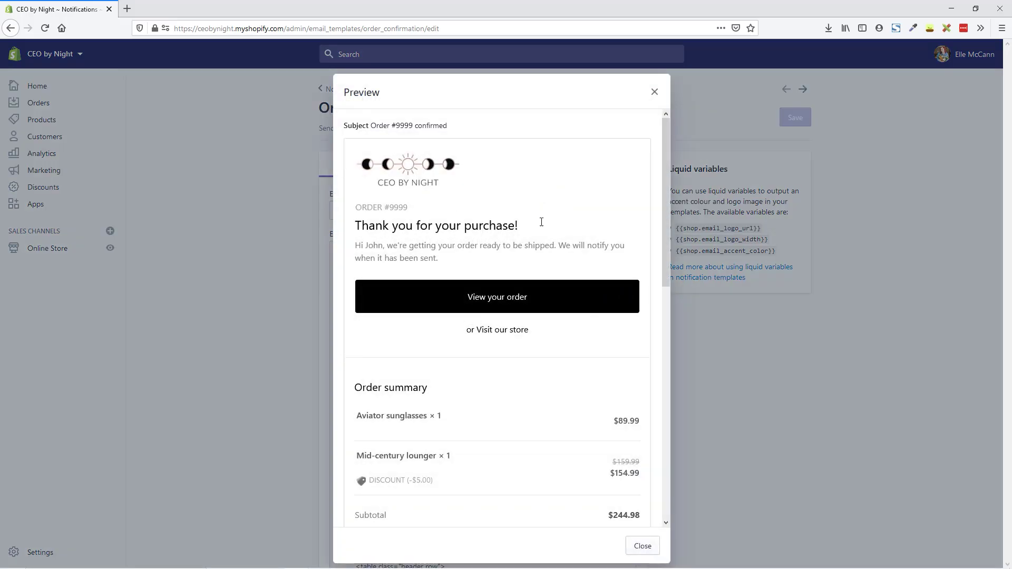
{"action": "scroll", "coordinate": [534, 254], "scroll_direction": "down", "scroll_amount": 2}
{"action": "scroll", "coordinate": [534, 254], "scroll_direction": "down", "scroll_amount": 7}
{"action": "scroll", "coordinate": [537, 255], "scroll_direction": "up", "scroll_amount": 7}
{"action": "scroll", "coordinate": [538, 255], "scroll_direction": "up", "scroll_amount": 3}
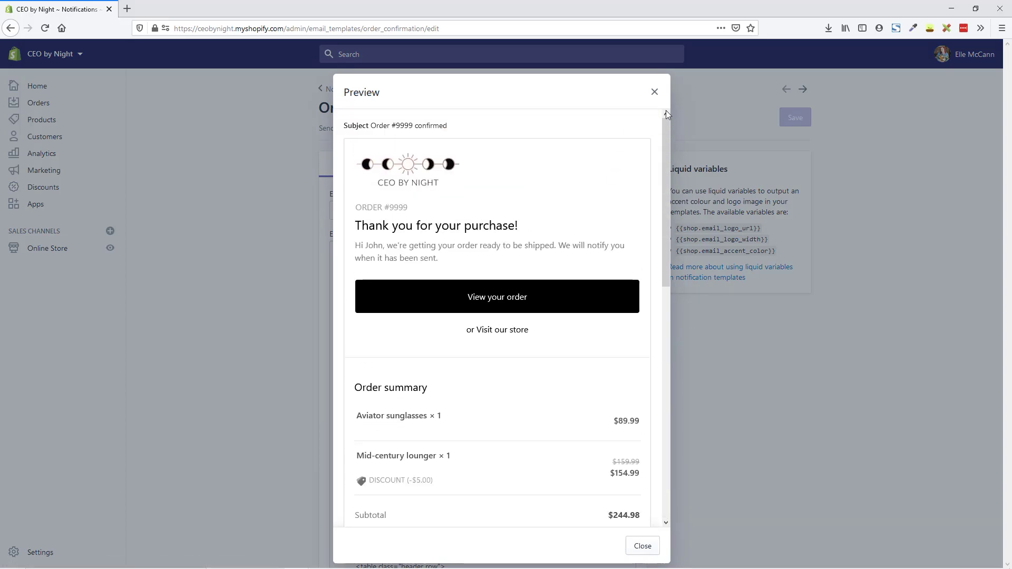
{"action": "left_click", "coordinate": [655, 95]}
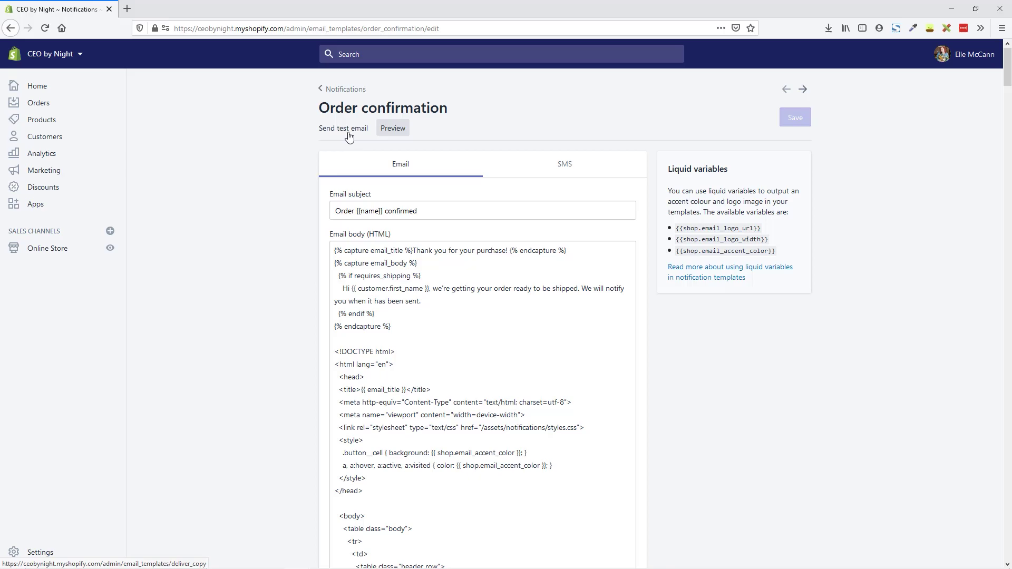
{"action": "left_click", "coordinate": [348, 90]}
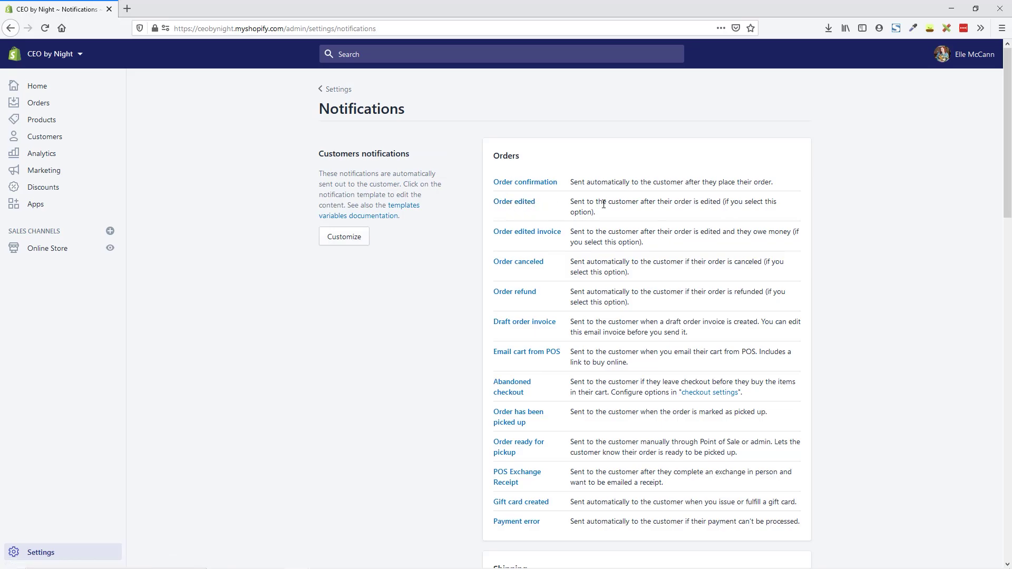